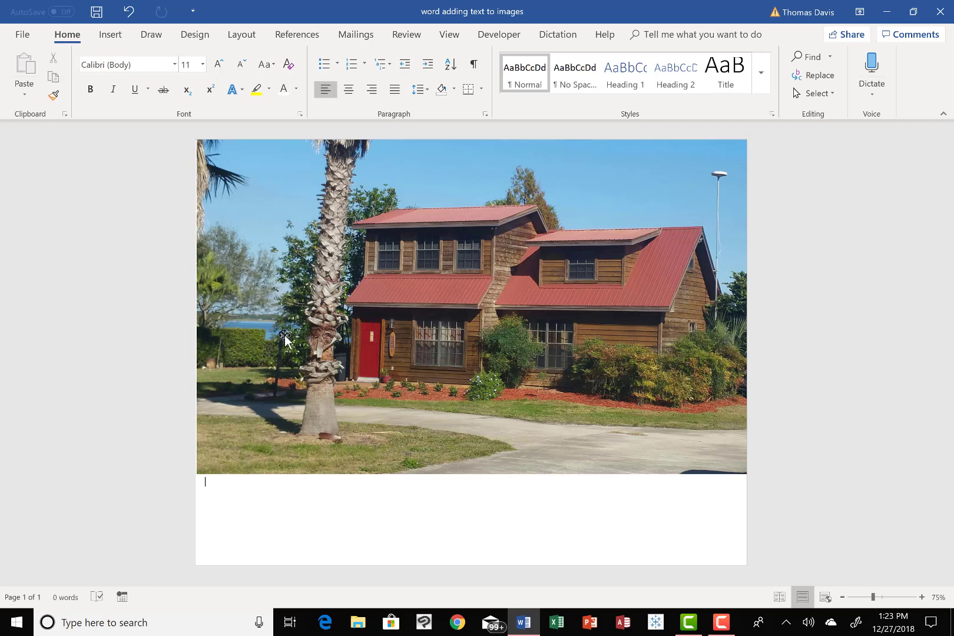
Delete the existing house picture from the page
left_click(267, 301)
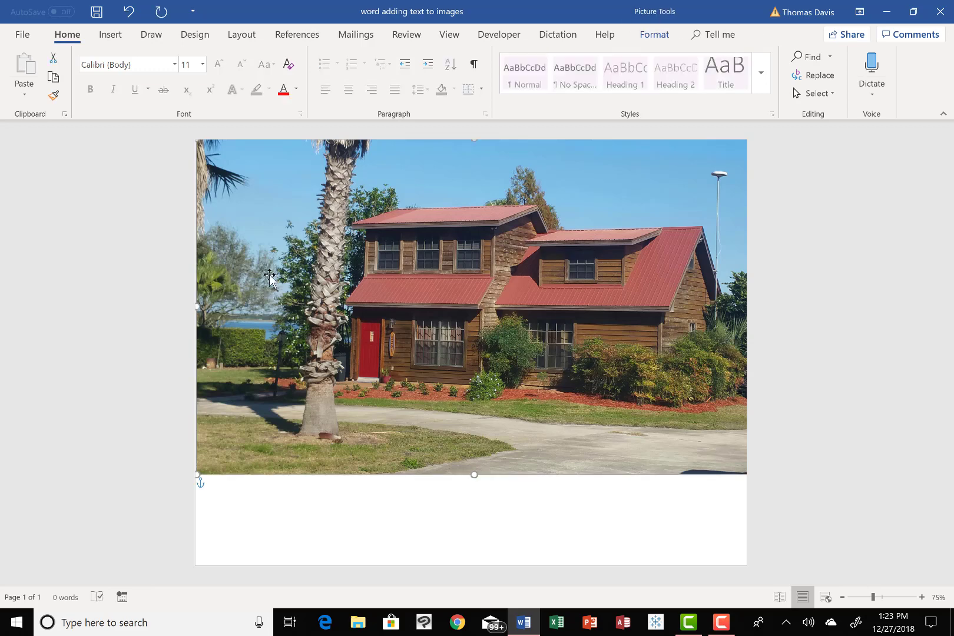
key("Delete")
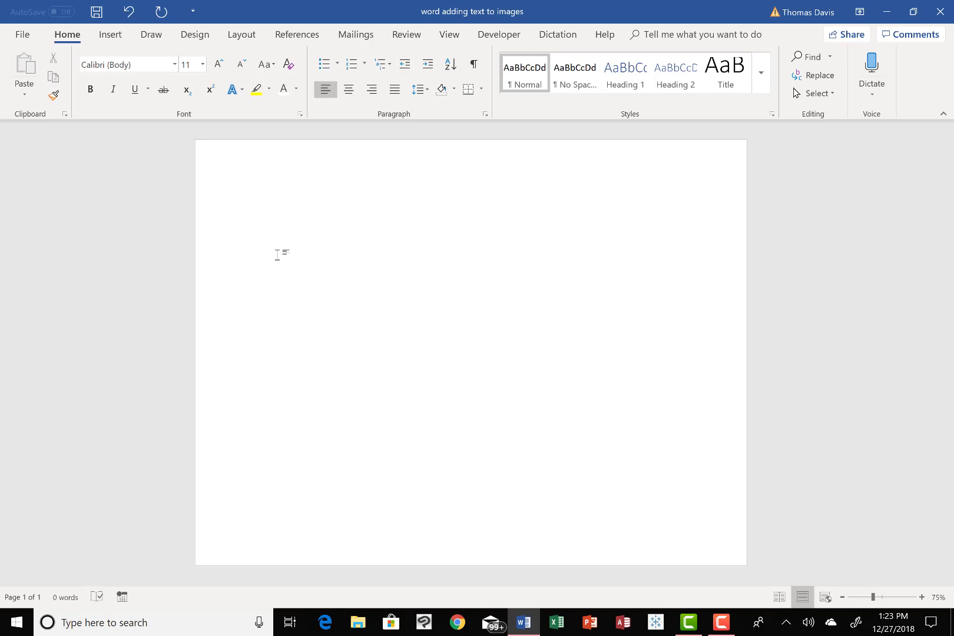
Set the whole document to landscape orientation with custom margins of 0.2" on all four sides
left_click(237, 36)
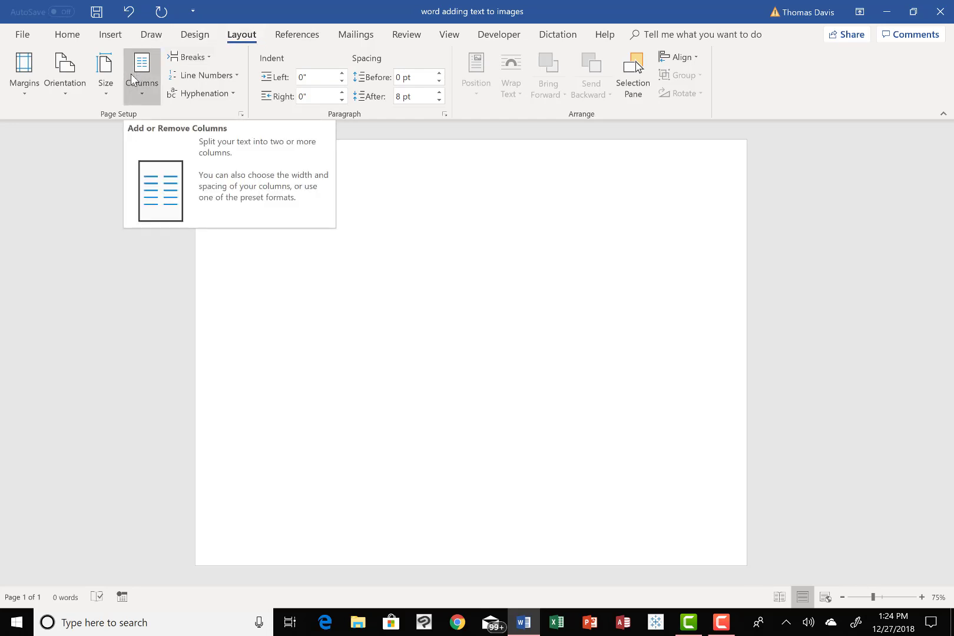
left_click(65, 85)
left_click(84, 152)
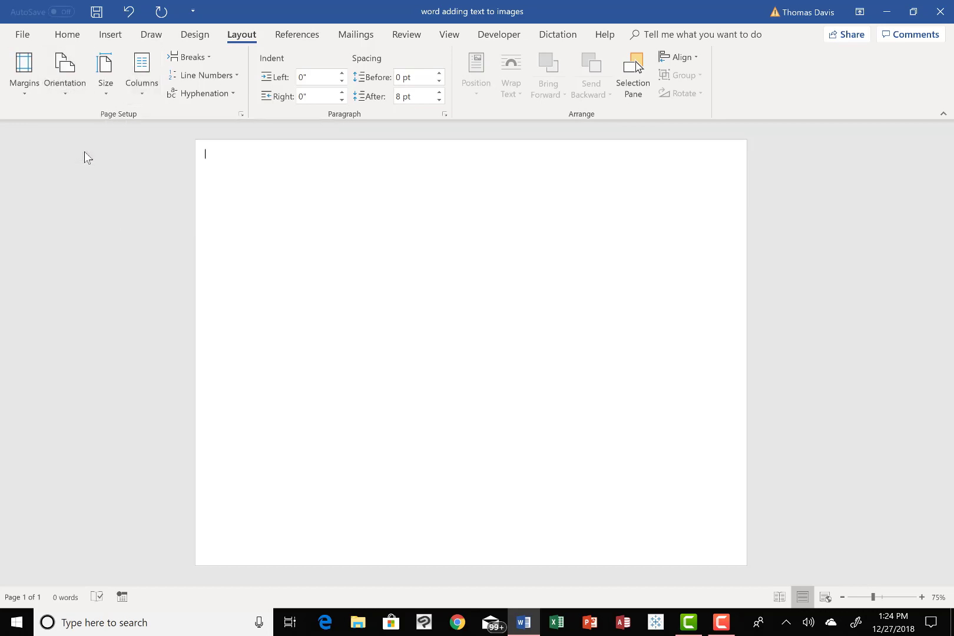
left_click(30, 86)
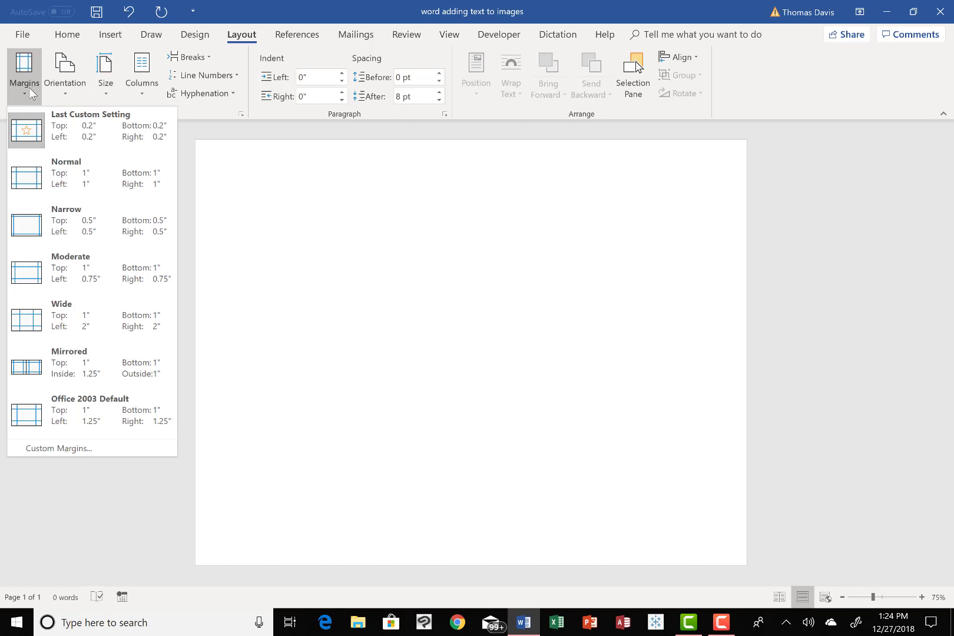
left_click(61, 448)
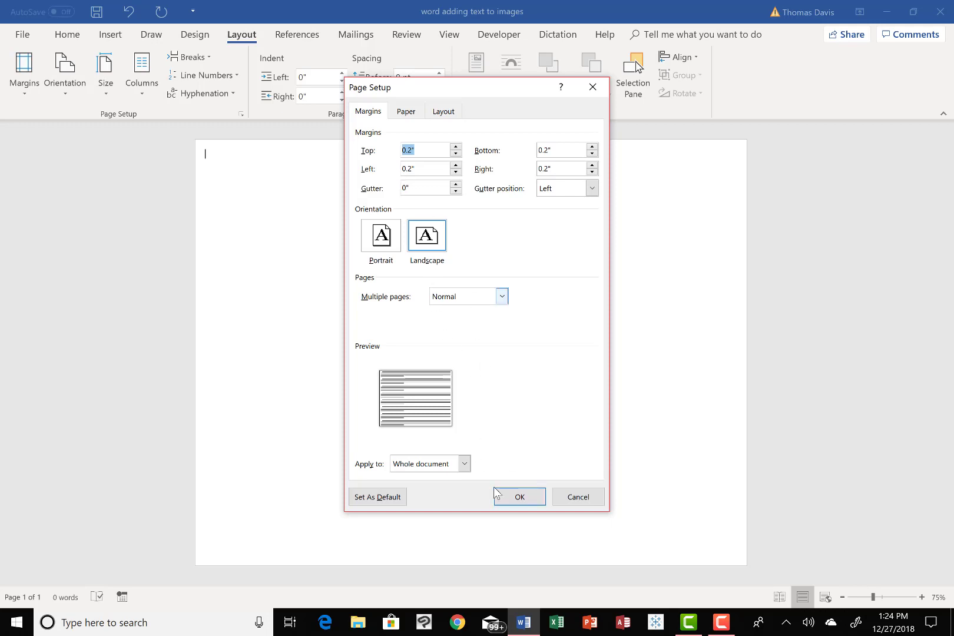
left_click(510, 497)
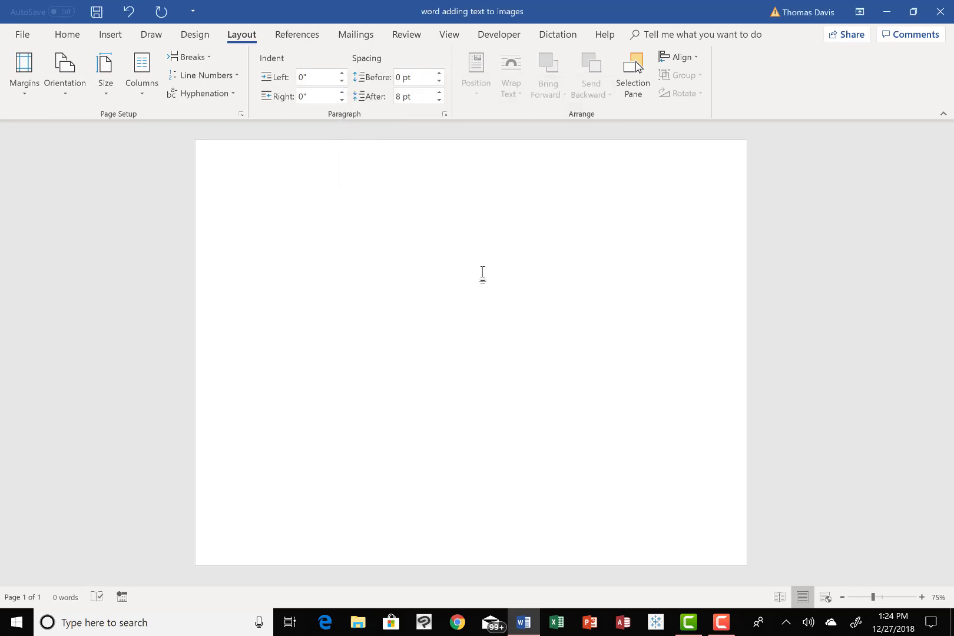
Insert the picture 20170201_144917-1-1 from the clinch cottage folder in Pictures
left_click(110, 36)
left_click(129, 57)
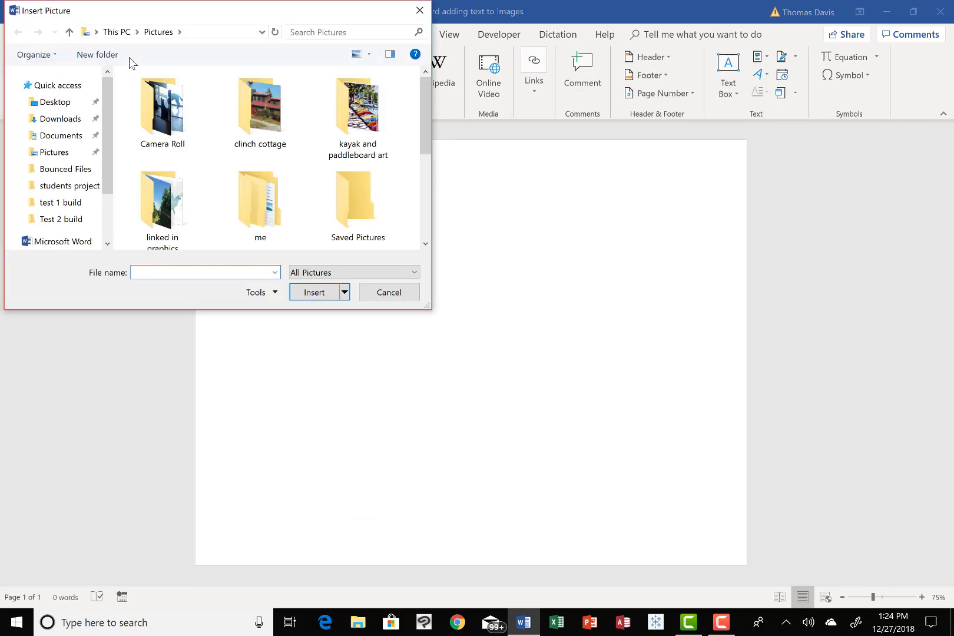
double_click(270, 121)
left_click(138, 97)
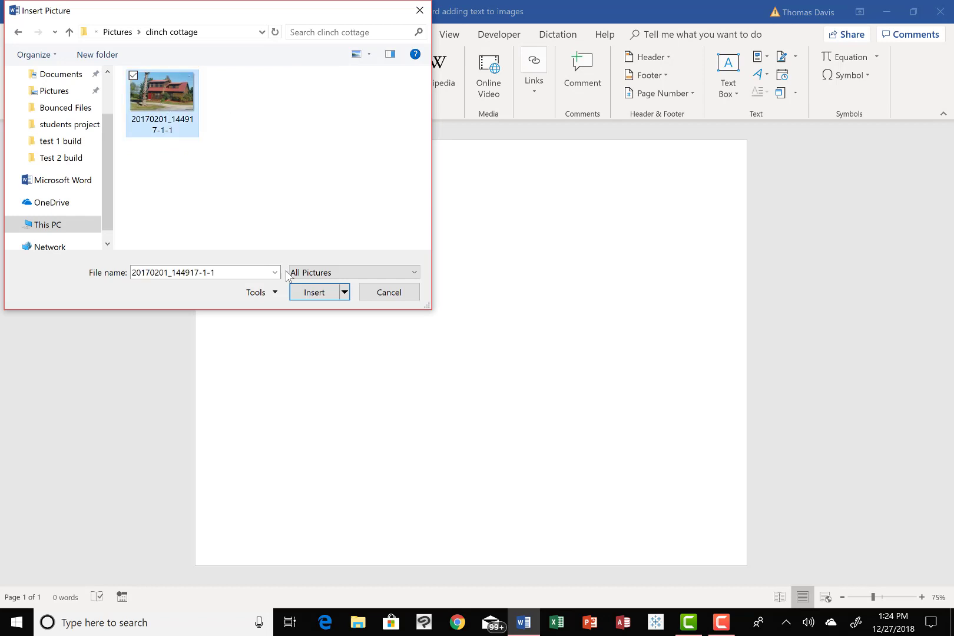
left_click(306, 293)
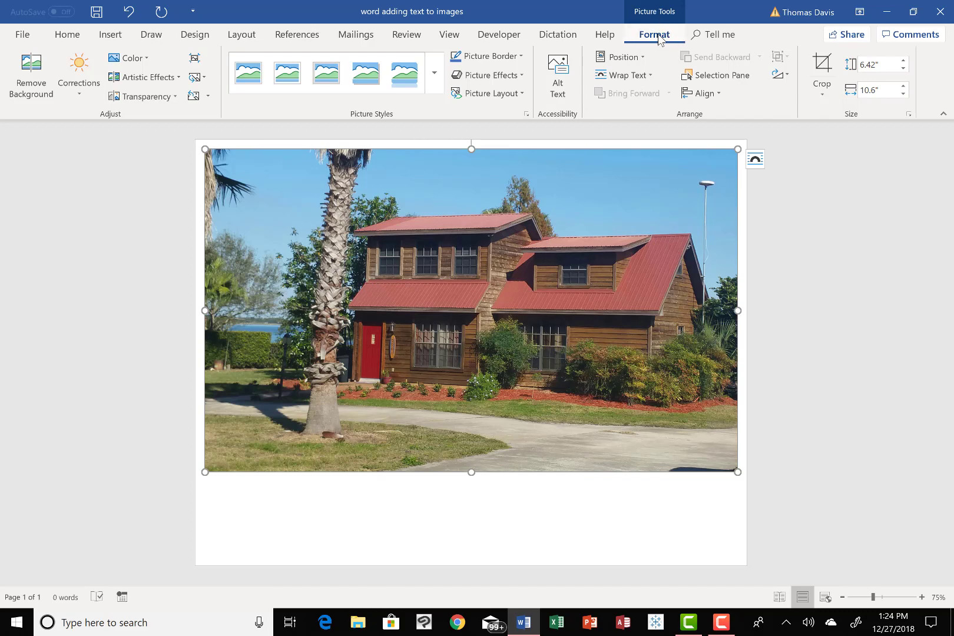
Set the picture's text wrapping to Through and enlarge it to about 6.86" by 10.82", reaching the page's left edge
left_click(623, 76)
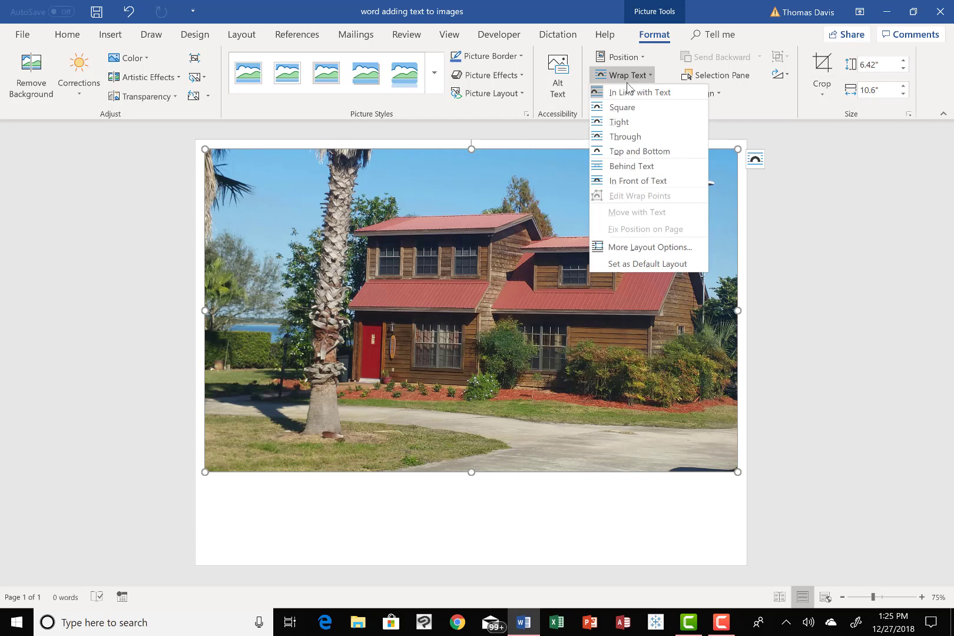
left_click(627, 137)
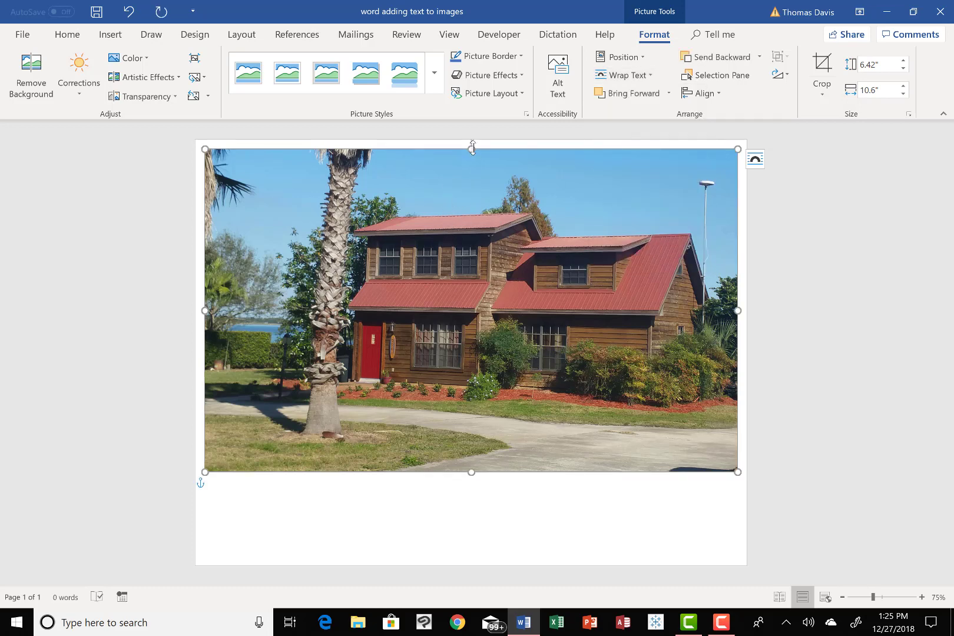
left_click_drag(472, 148, 473, 133)
left_click_drag(203, 147, 193, 143)
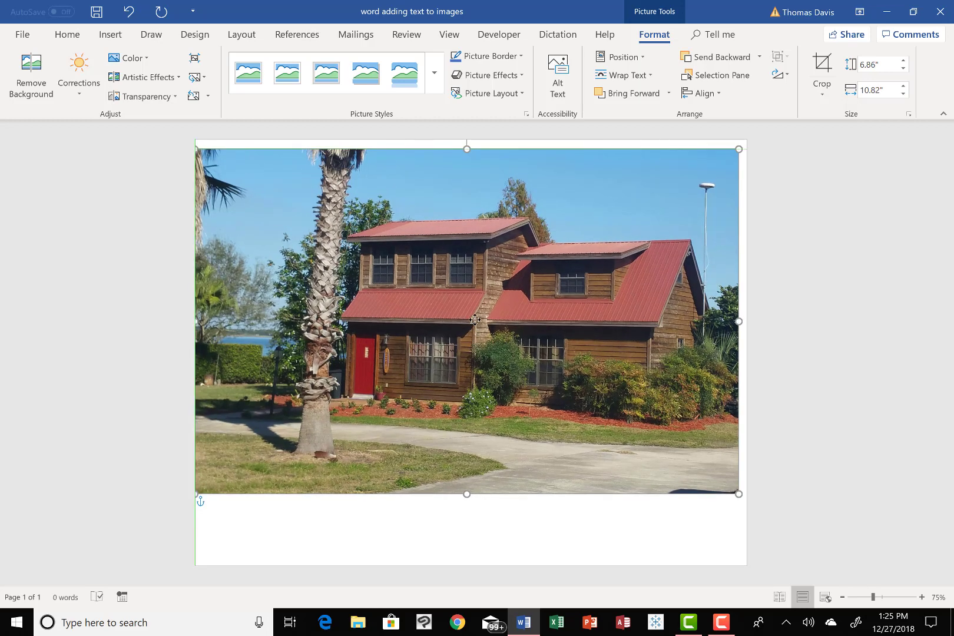
Fix the picture's position on the page instead of moving with text, and move it back to the upper part of the page
left_click(630, 80)
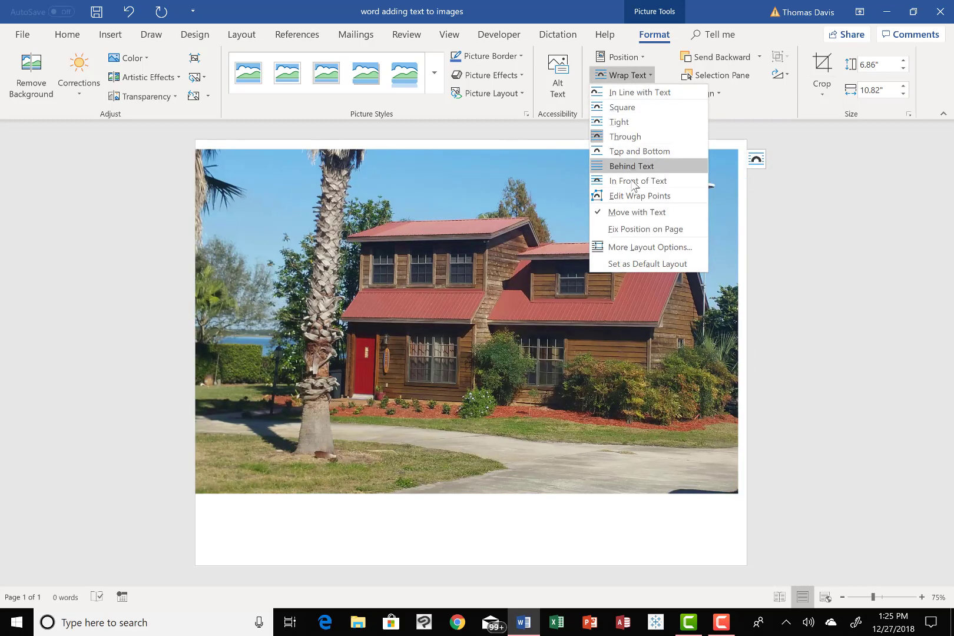
left_click(602, 218)
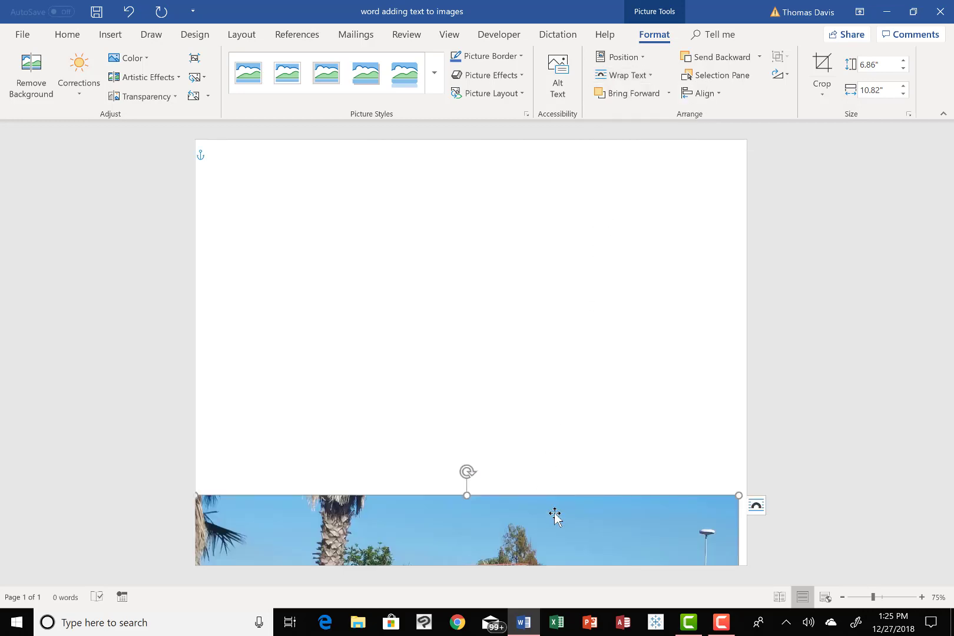
left_click_drag(556, 515, 565, 181)
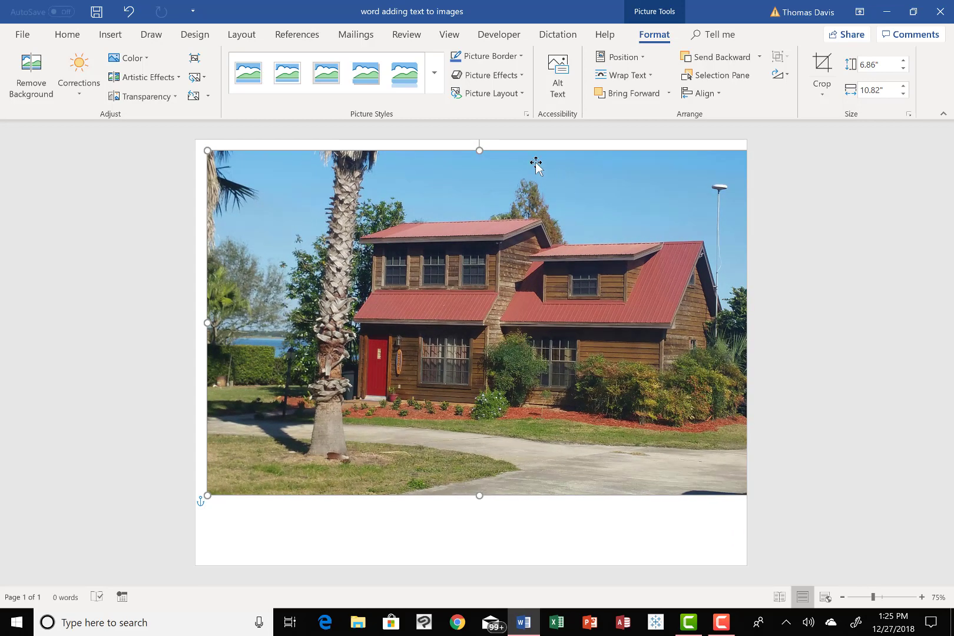
Nudge the picture left and up until it sits against the page's top-left corner
key("ctrl+z")
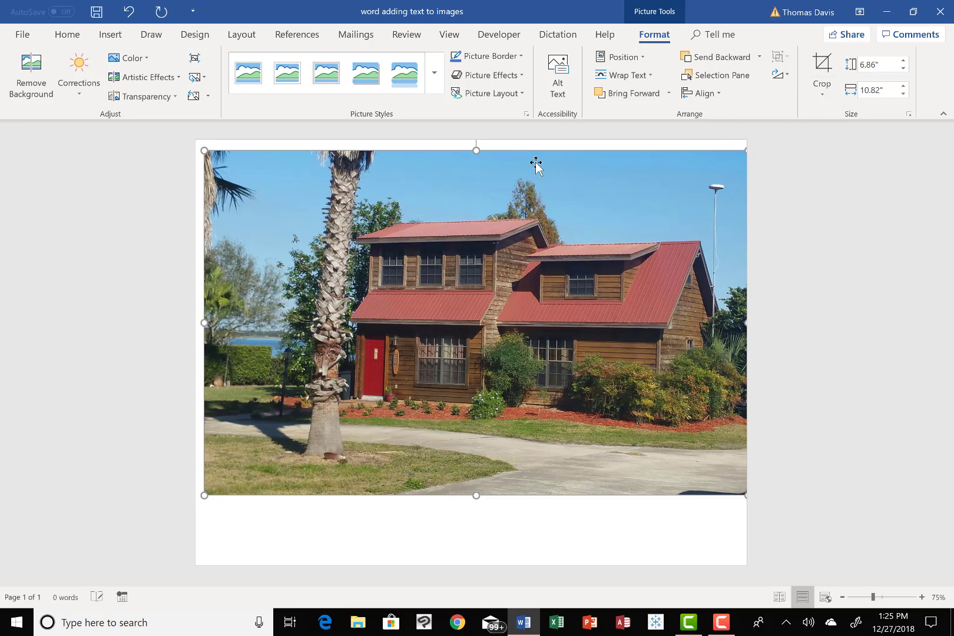
key("ctrl+z")
key("ctrl+z")
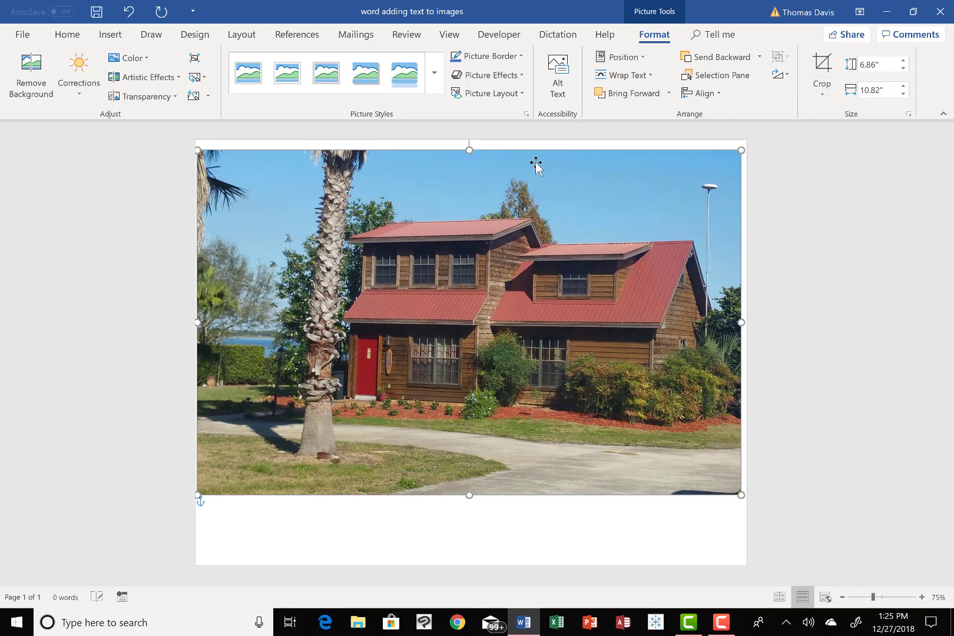
key("ctrl+z")
key("ctrl+z")
key("ctrl+z")
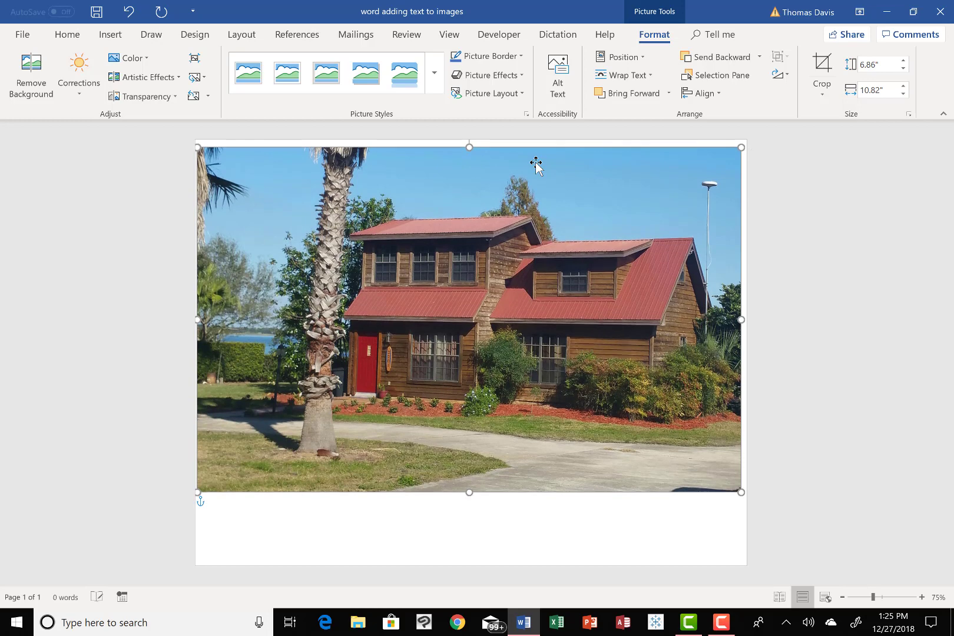
key("ctrl+z")
key("ctrl+z")
key("ctrl+z")
key("ctrl+z")
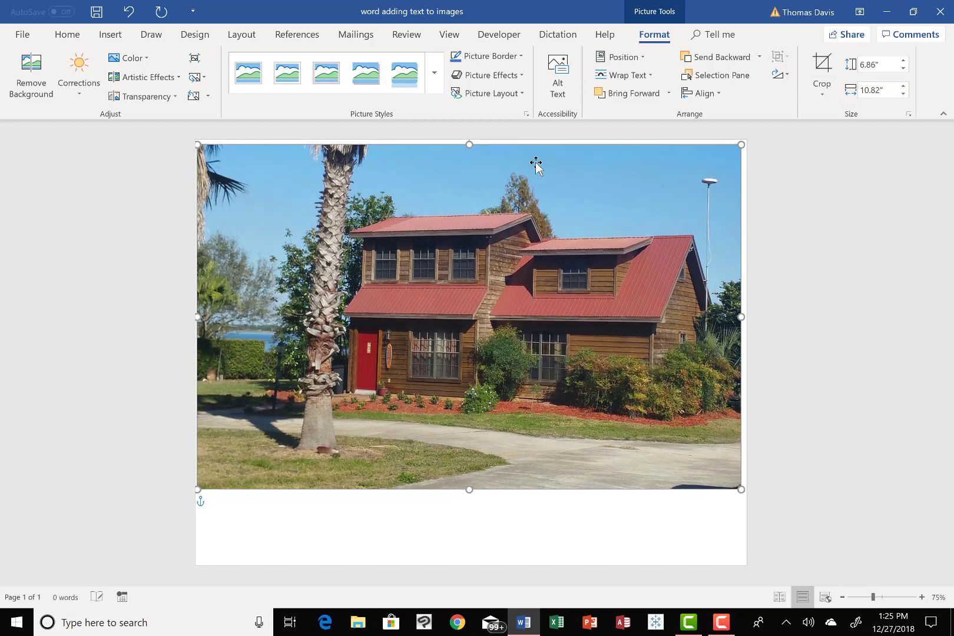
key("ctrl+z")
key("ctrl+z")
key("ctrl+z")
key("ctrl+z")
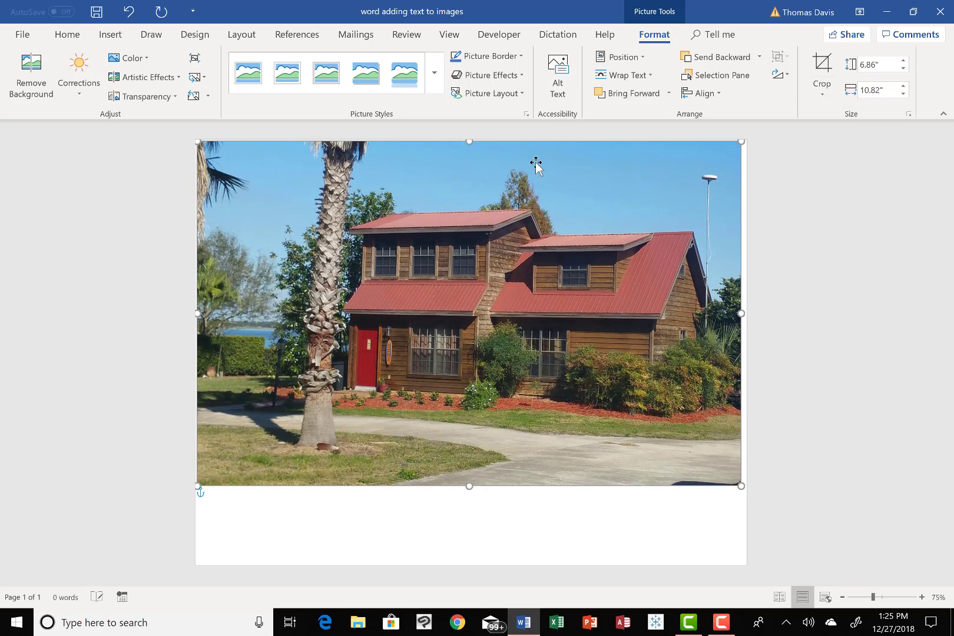
key("ctrl+z")
key("ctrl+z")
key("ctrl+z")
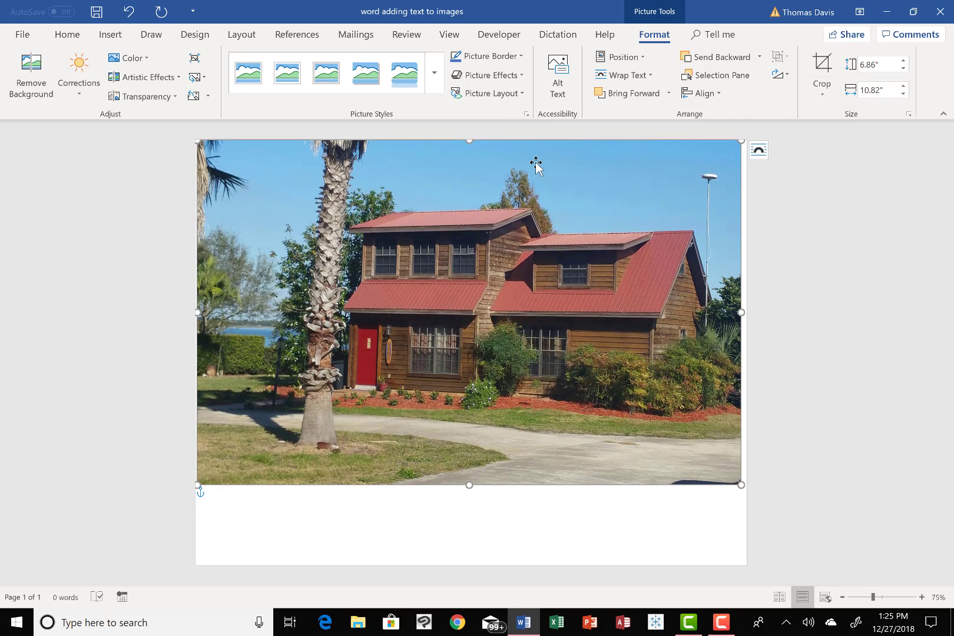
Check the picture's wrapping options and enlarge it from its lower-right corner to about 6.92" by 10.91"
left_click(626, 79)
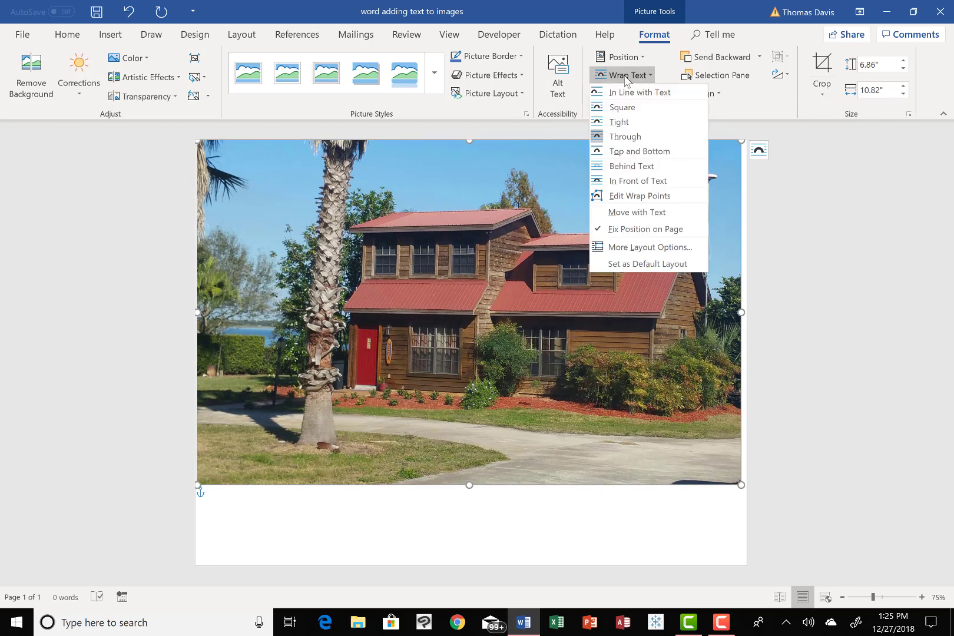
left_click(626, 80)
left_click(626, 80)
left_click(371, 261)
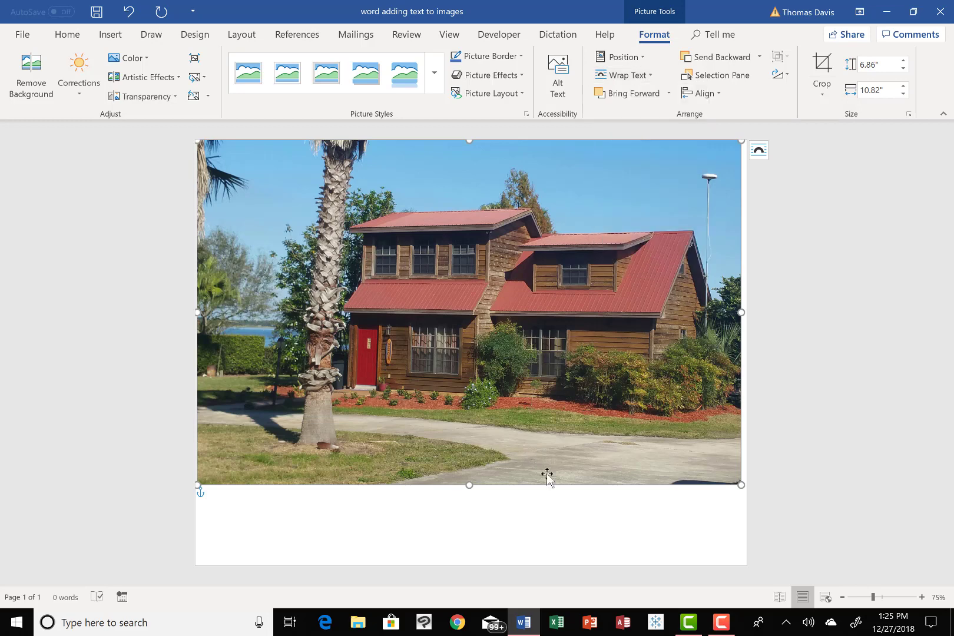
left_click_drag(742, 485, 745, 488)
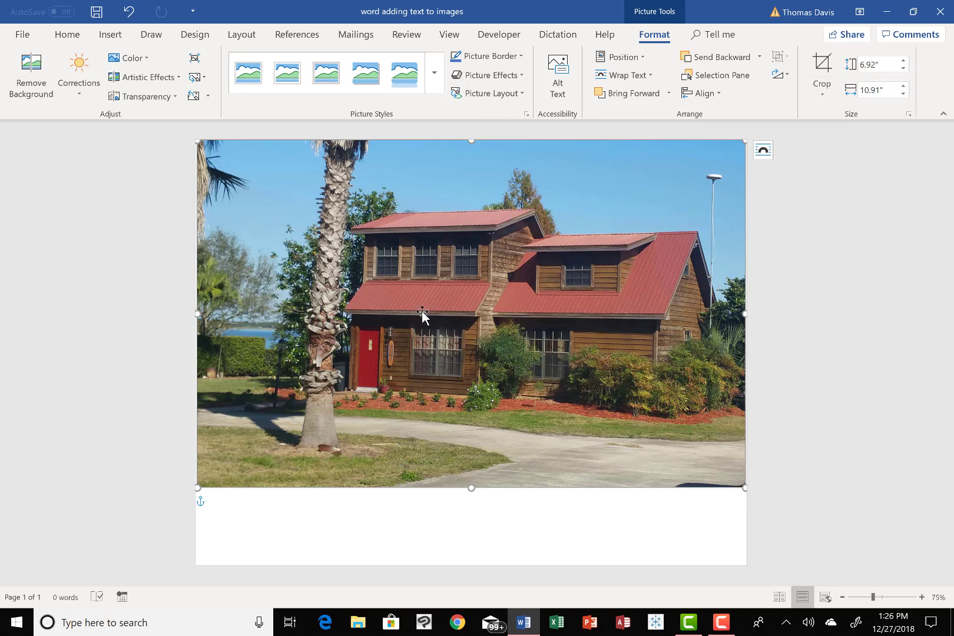
Insert a Simple Text Box over the picture and replace its placeholder with "Clinch Lake Cottage"
left_click(110, 35)
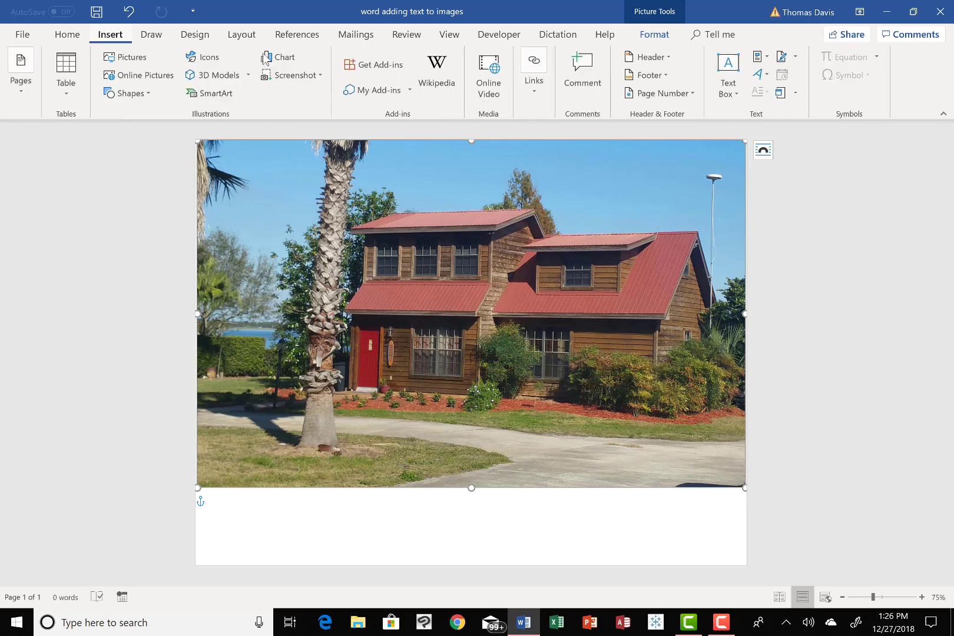
left_click(725, 81)
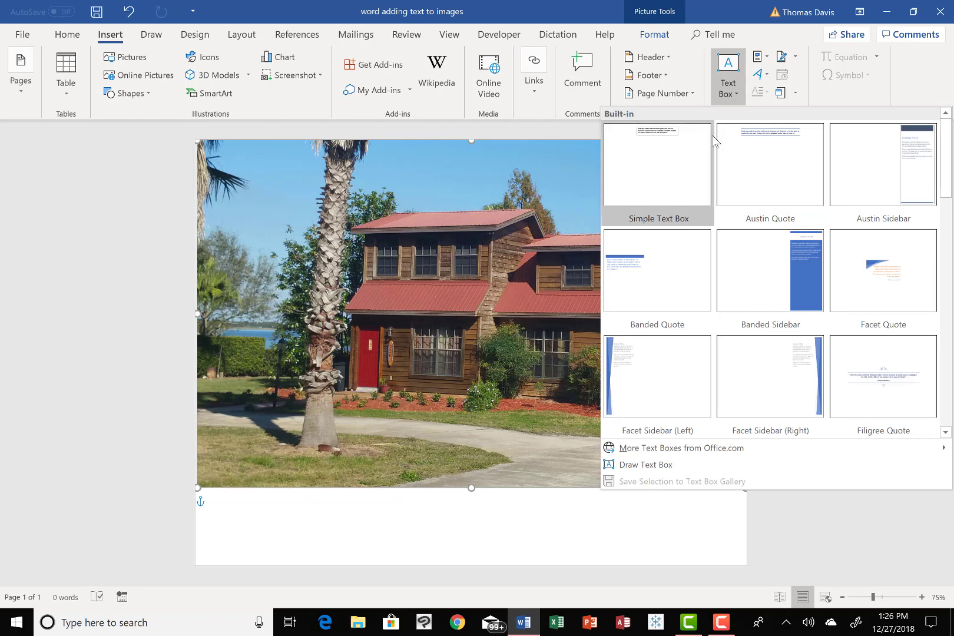
left_click(648, 161)
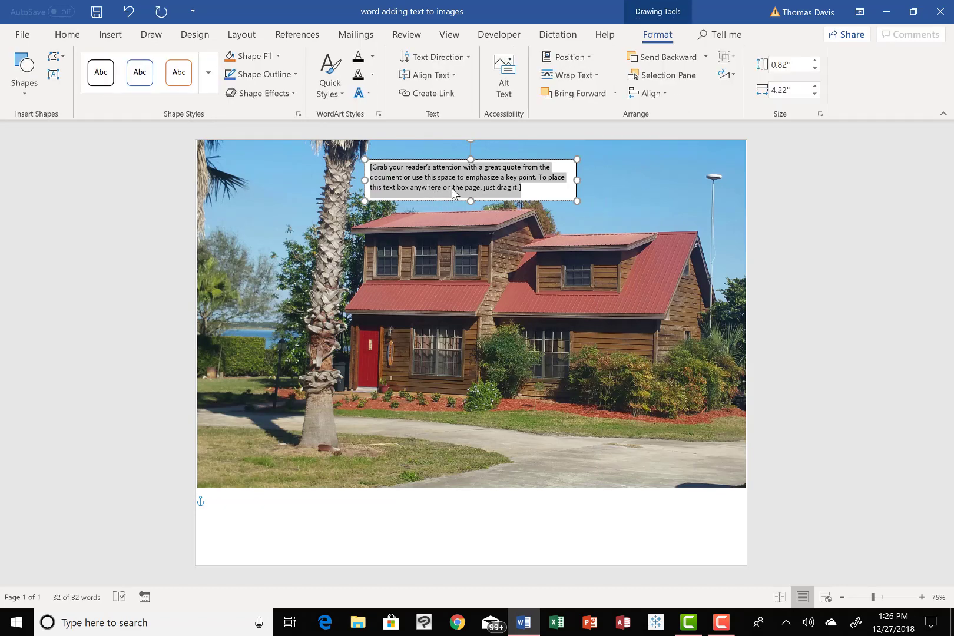
key("Delete")
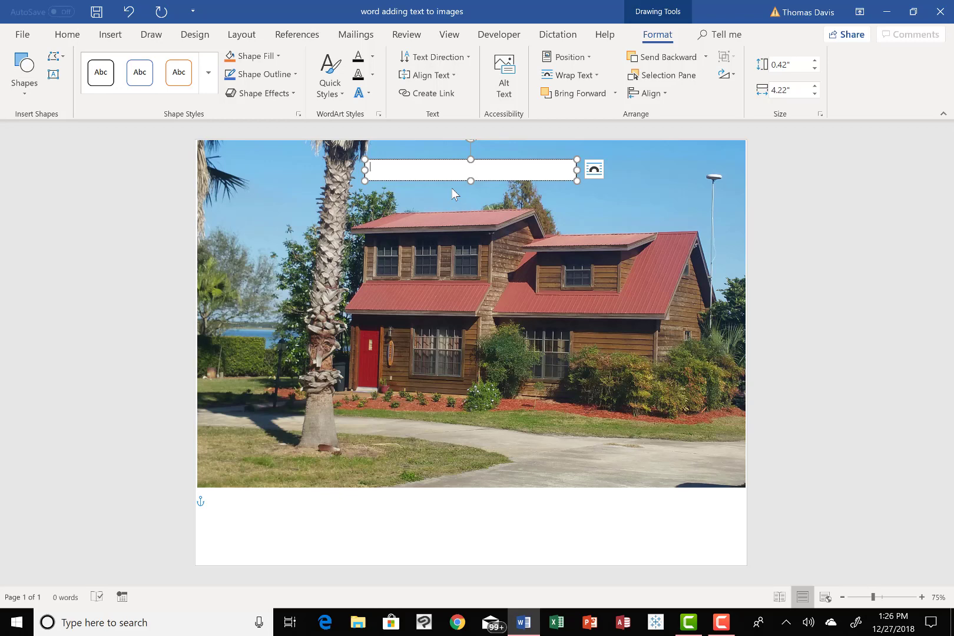
type("Clinch Lake Cottage")
Increase the font size of the "Clinch Lake Cottage" text to 36
left_click_drag(434, 167, 352, 168)
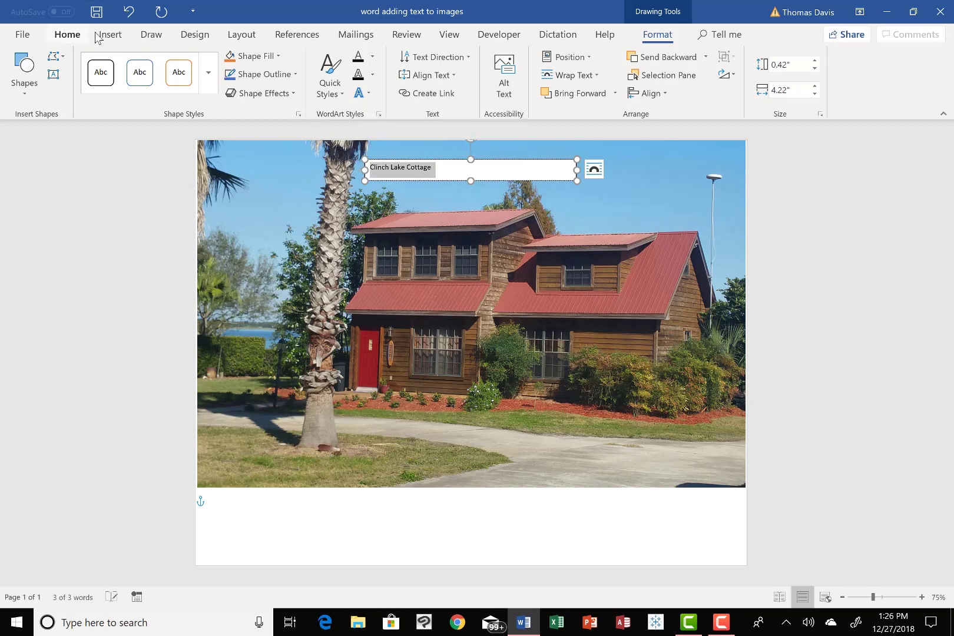
left_click(73, 35)
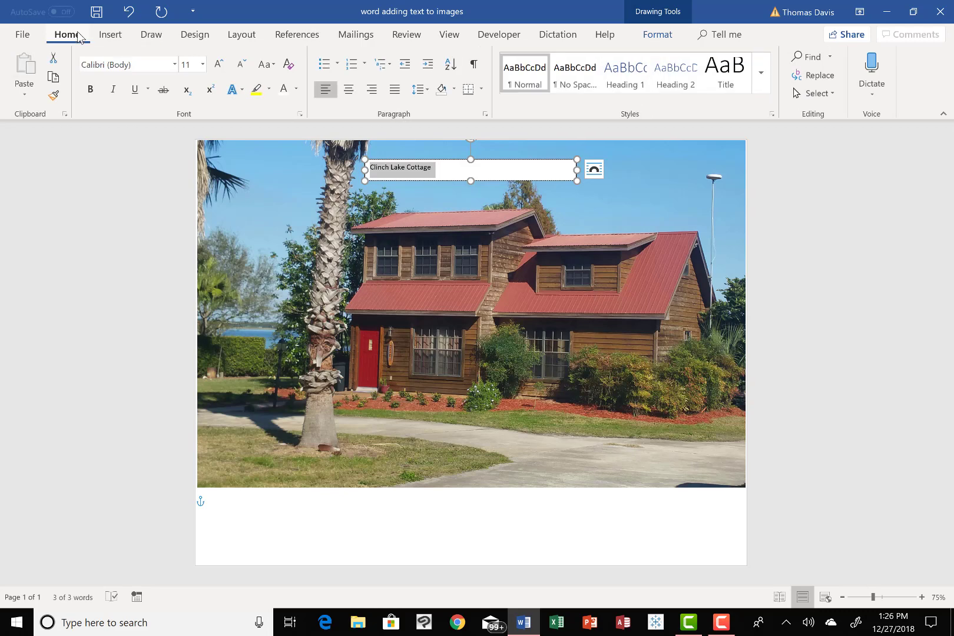
left_click(218, 64)
left_click(218, 64)
left_click(218, 64)
left_click(218, 64)
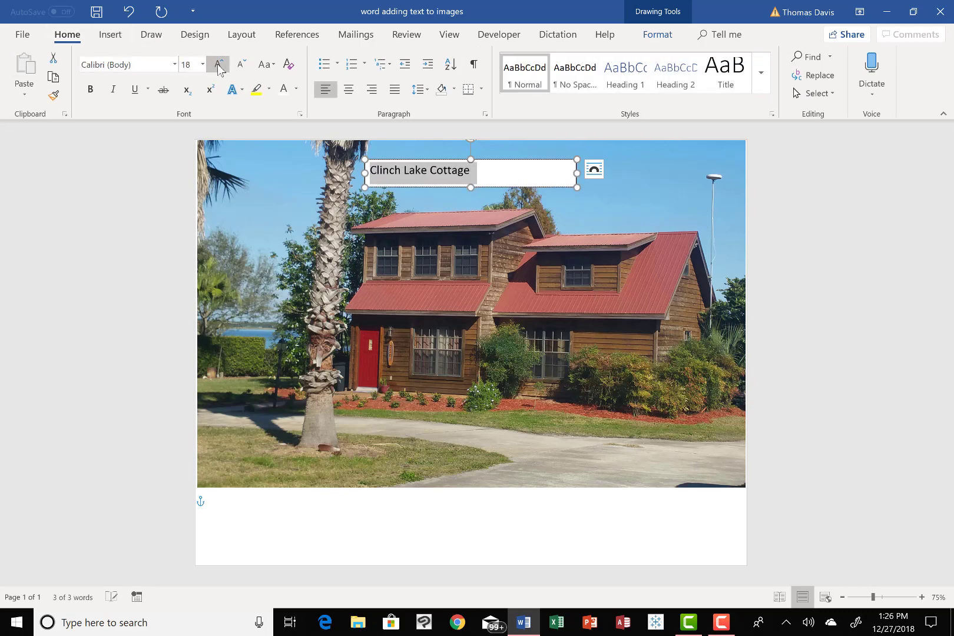
left_click(218, 65)
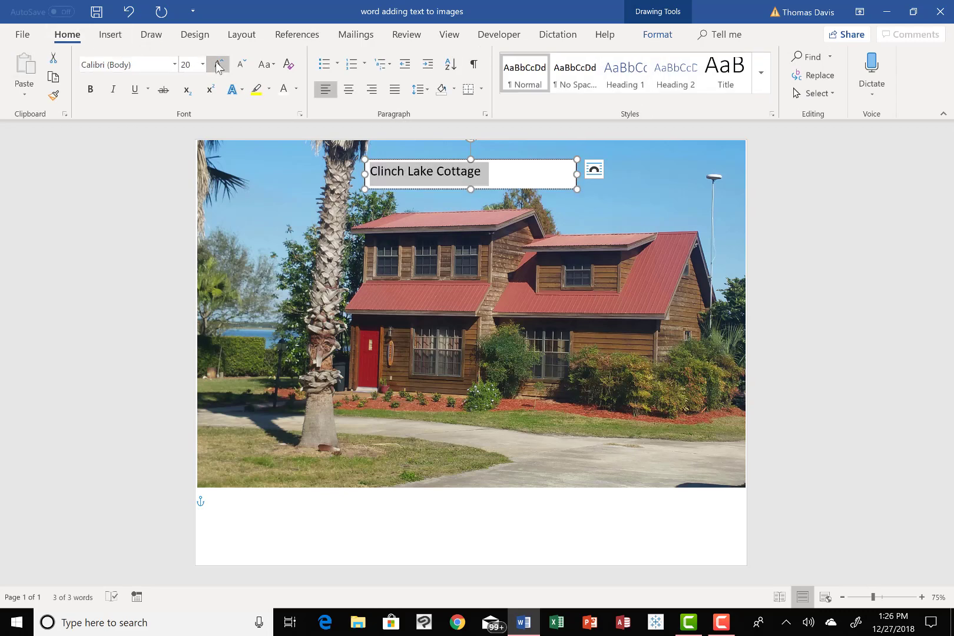
left_click(218, 65)
left_click(218, 65)
left_click(219, 65)
left_click(219, 65)
left_click(219, 65)
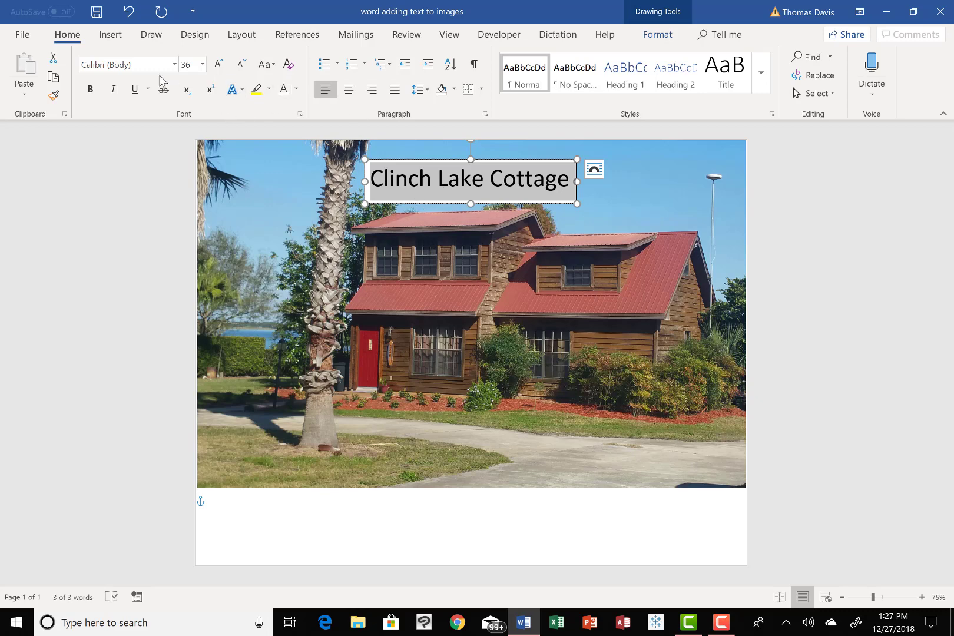
Set the "Clinch Lake Cottage" text to Comic Sans MS and widen its text box to about 5.11" so the title fits one line
left_click(175, 65)
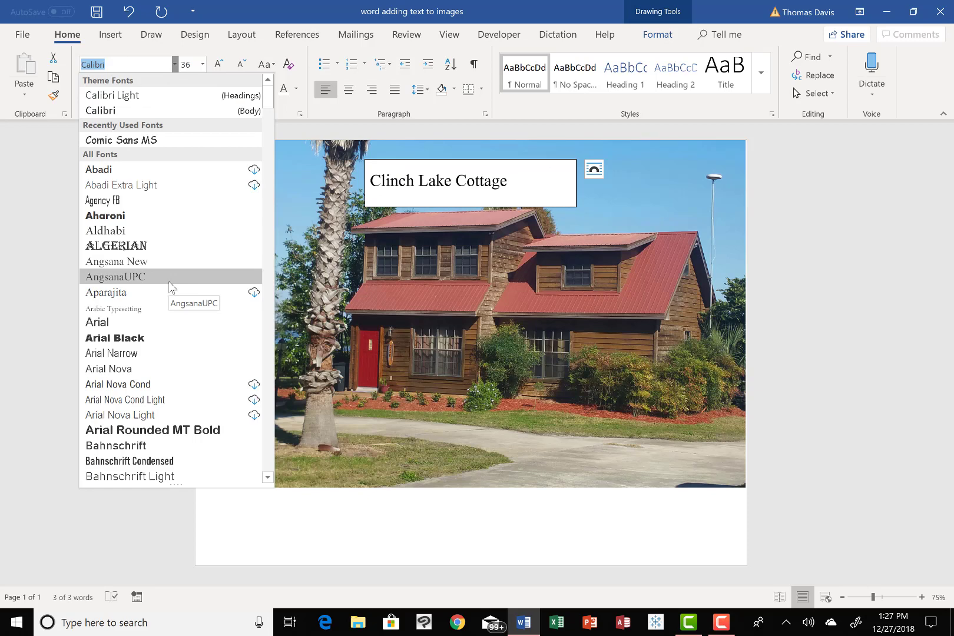
type("Comic Sans MS")
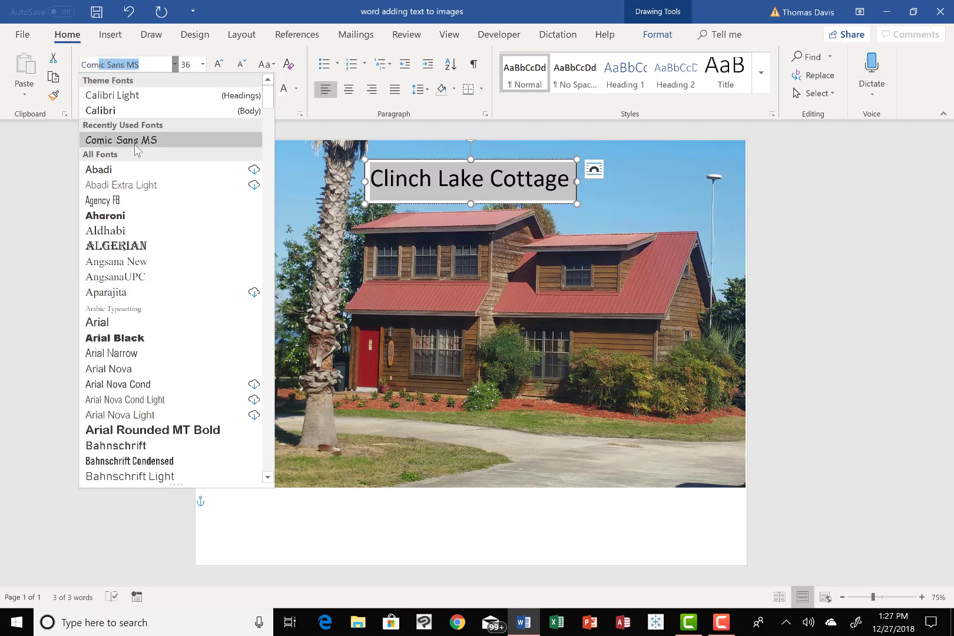
left_click(140, 140)
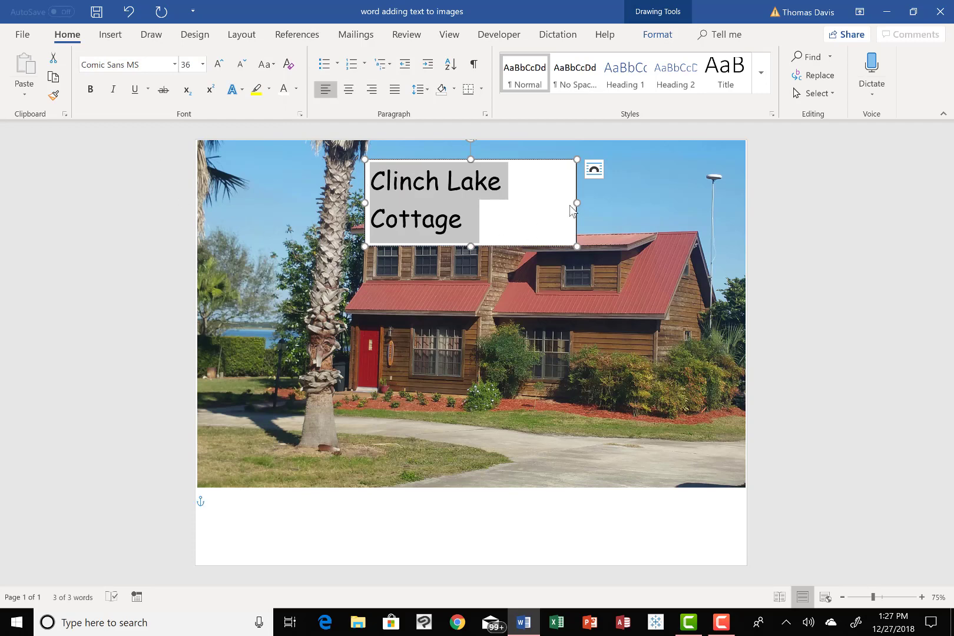
left_click_drag(574, 203, 622, 202)
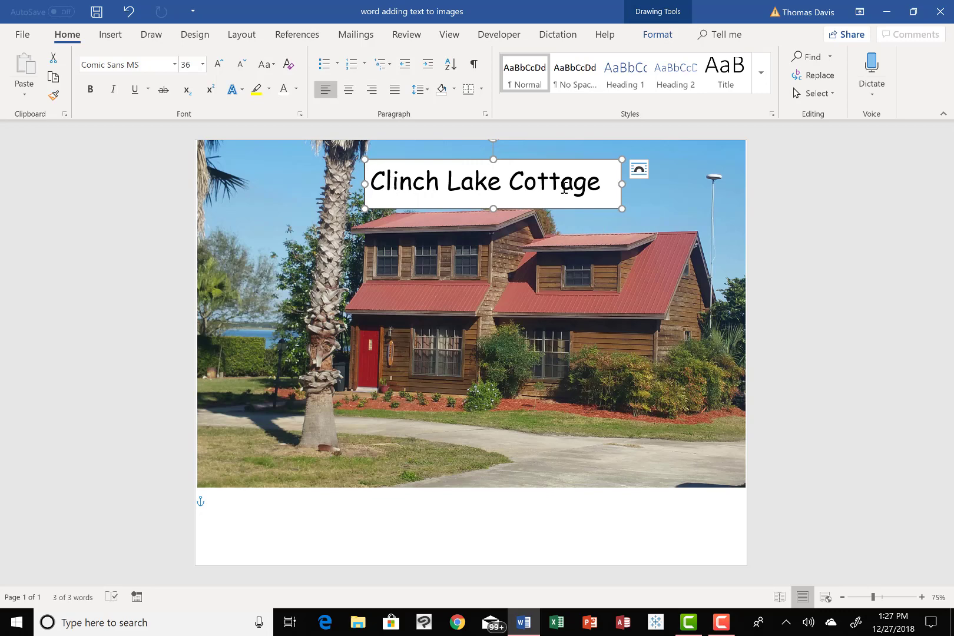
Remove the fill from the "Clinch Lake Cottage" text box and move the box into the photo's upper-right corner
left_click_drag(604, 184, 538, 182)
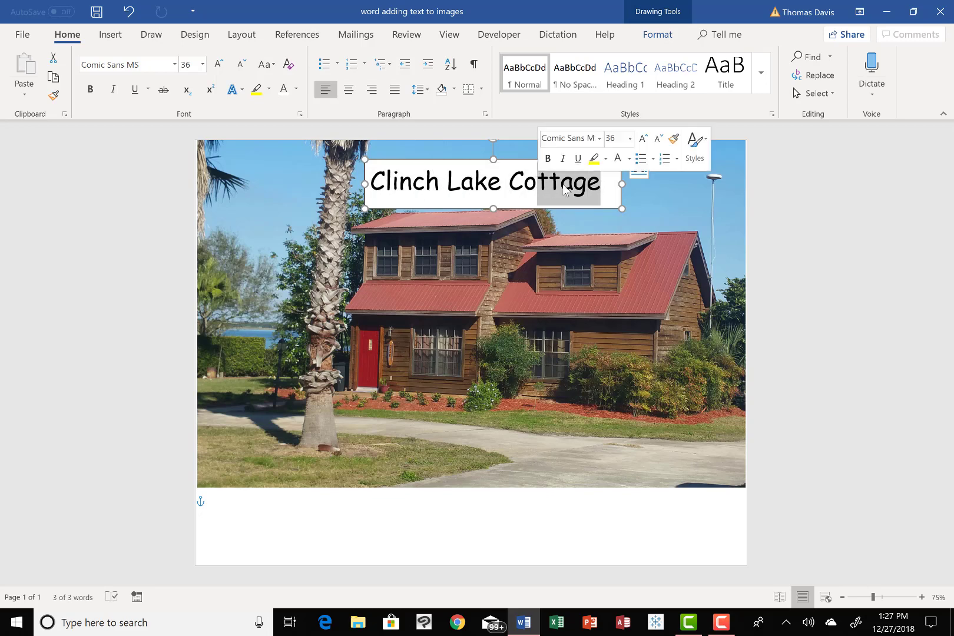
left_click(608, 187)
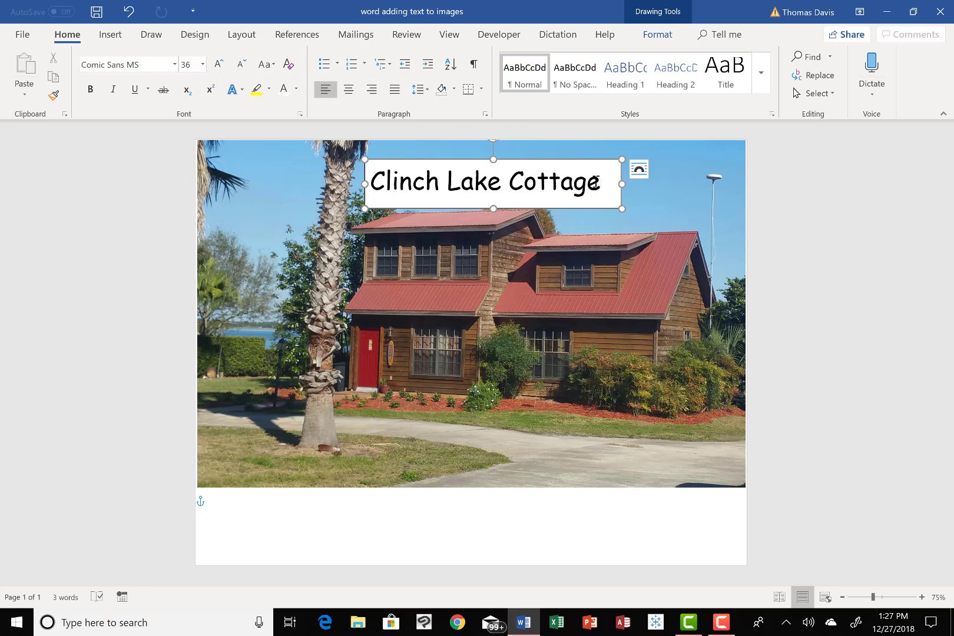
left_click(660, 39)
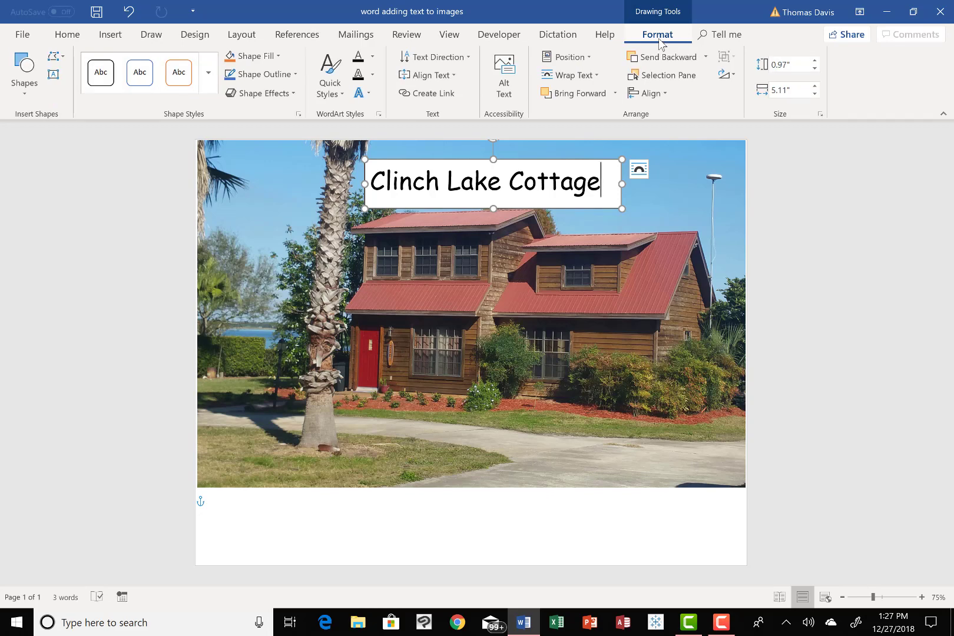
left_click(279, 56)
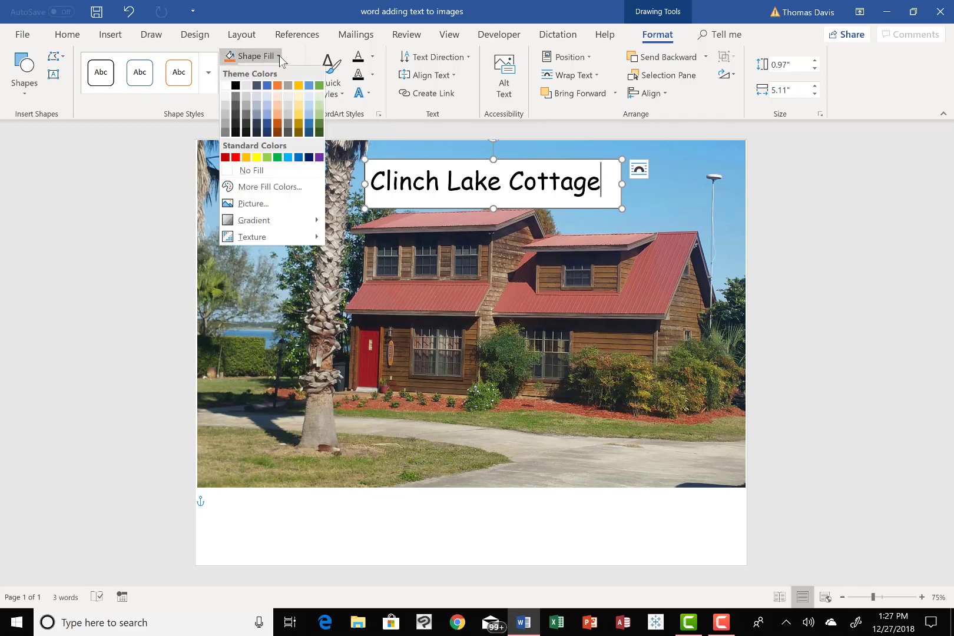
left_click(252, 171)
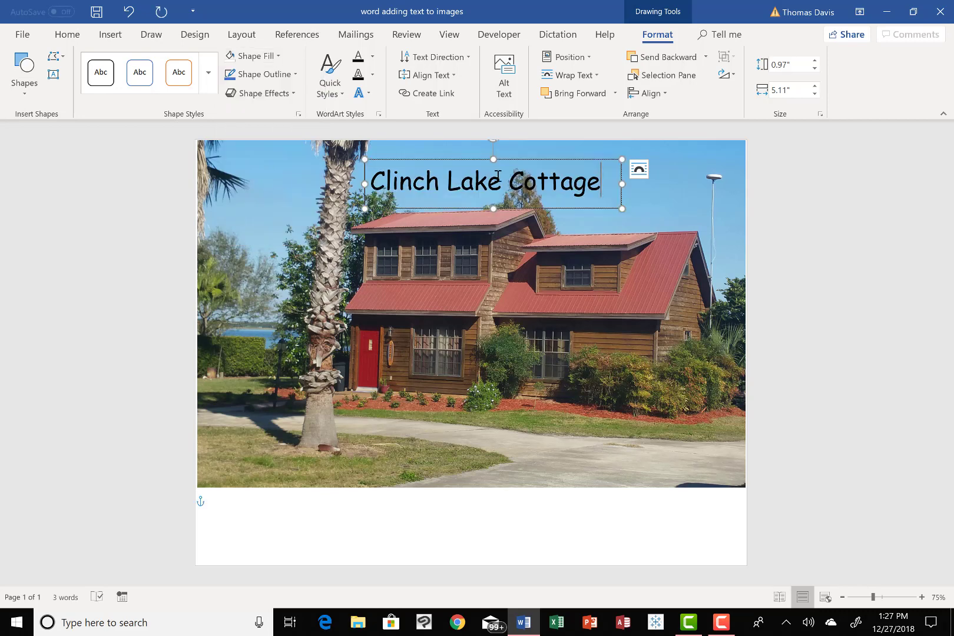
left_click_drag(518, 160, 639, 139)
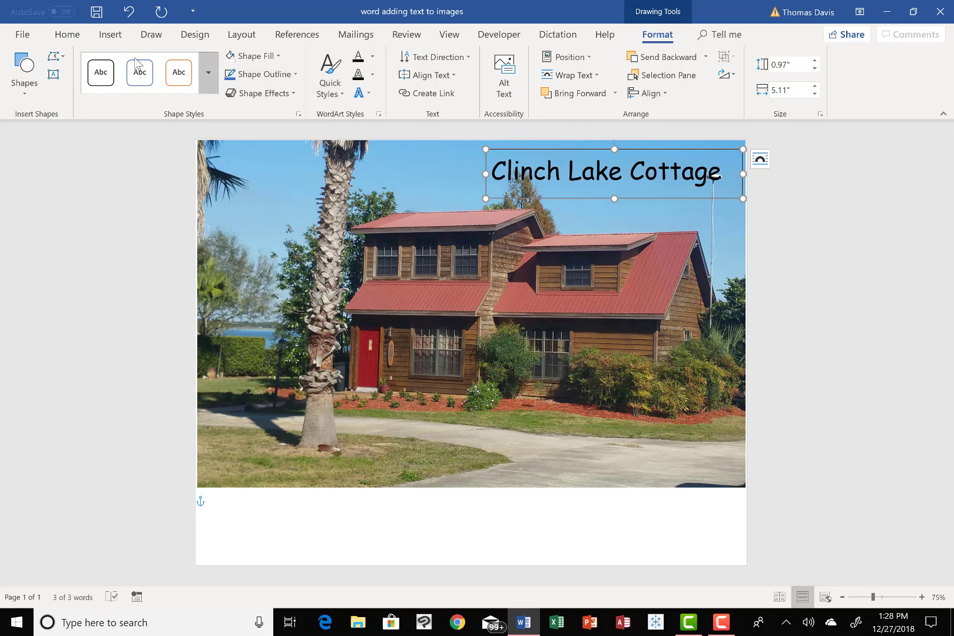
Change the font color of the "Clinch Lake Cottage" text to white
left_click(73, 41)
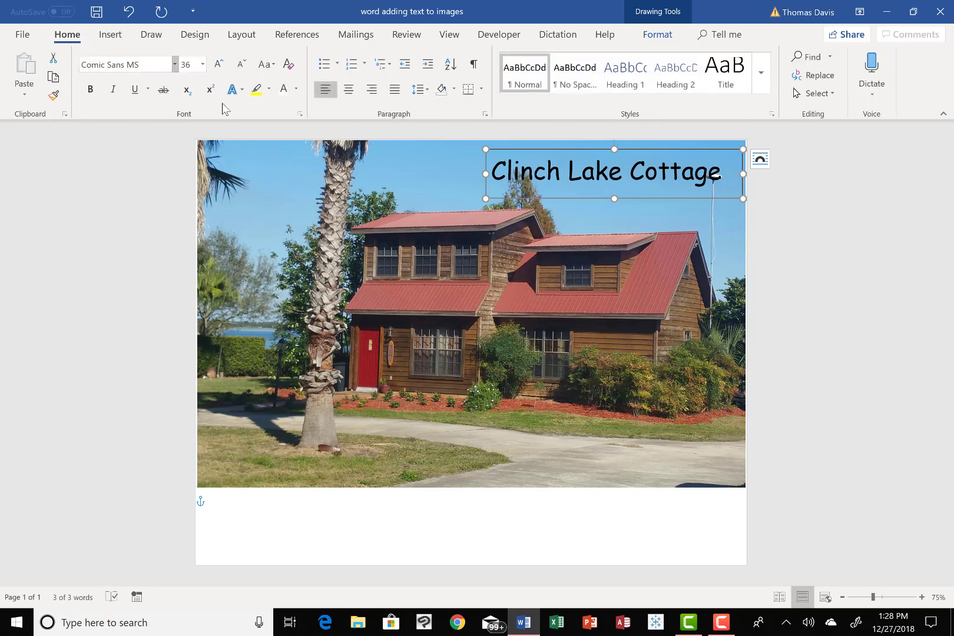
left_click(296, 89)
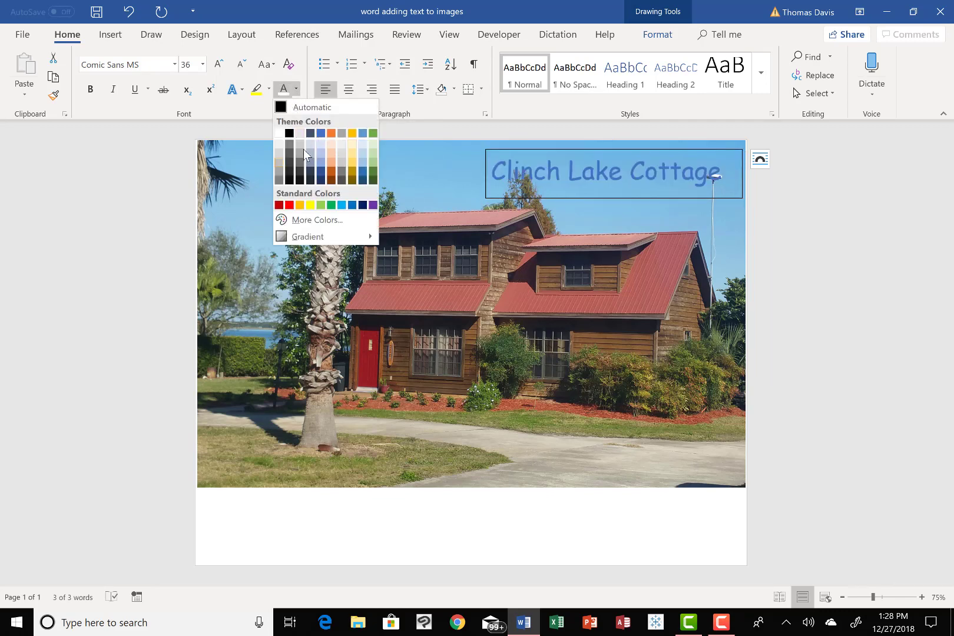
left_click(278, 133)
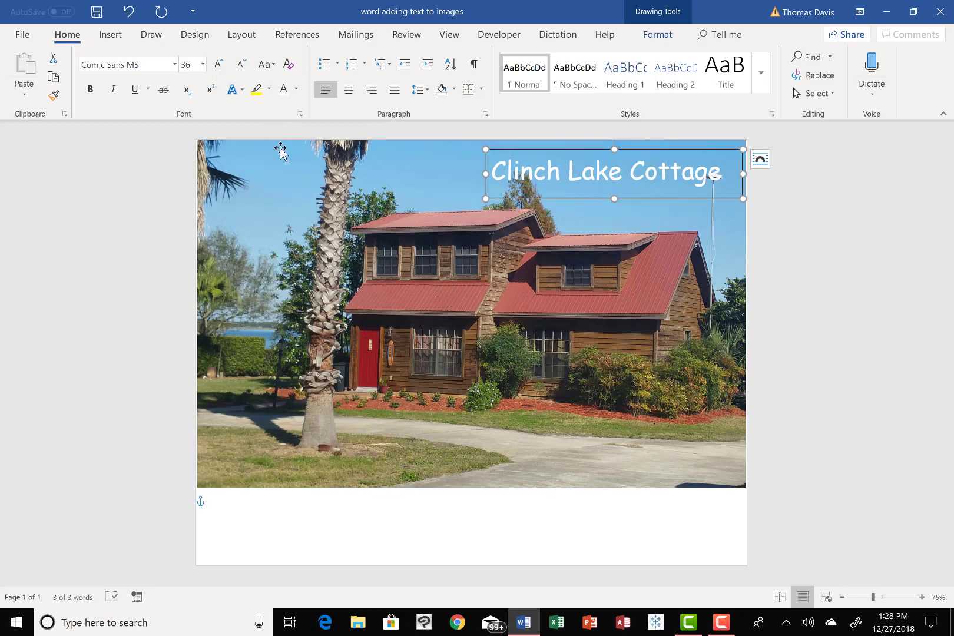
Show the formatting options for the house photo and for the "Clinch Lake Cottage" text box
left_click(579, 237)
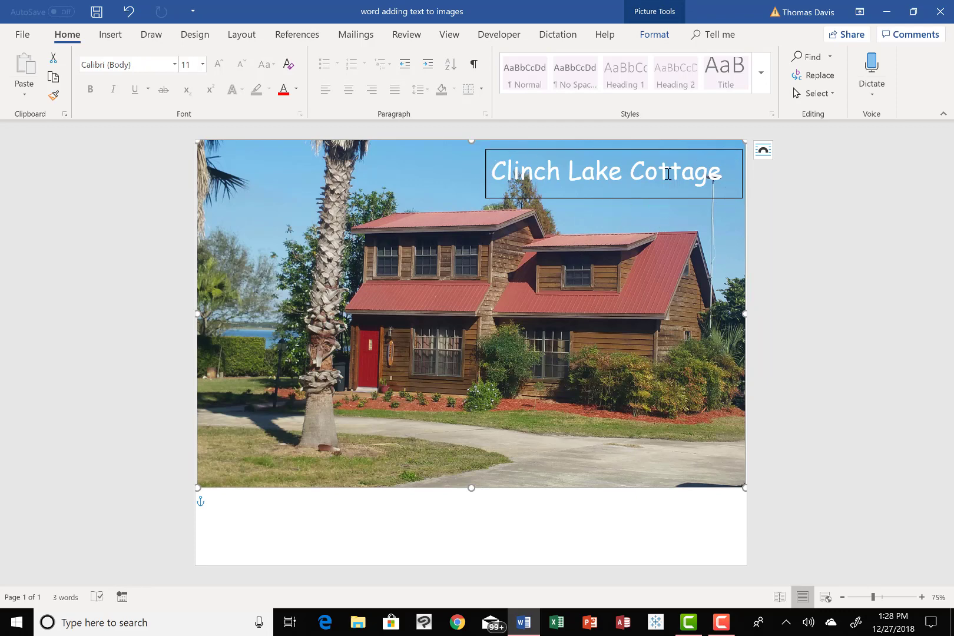
left_click(655, 36)
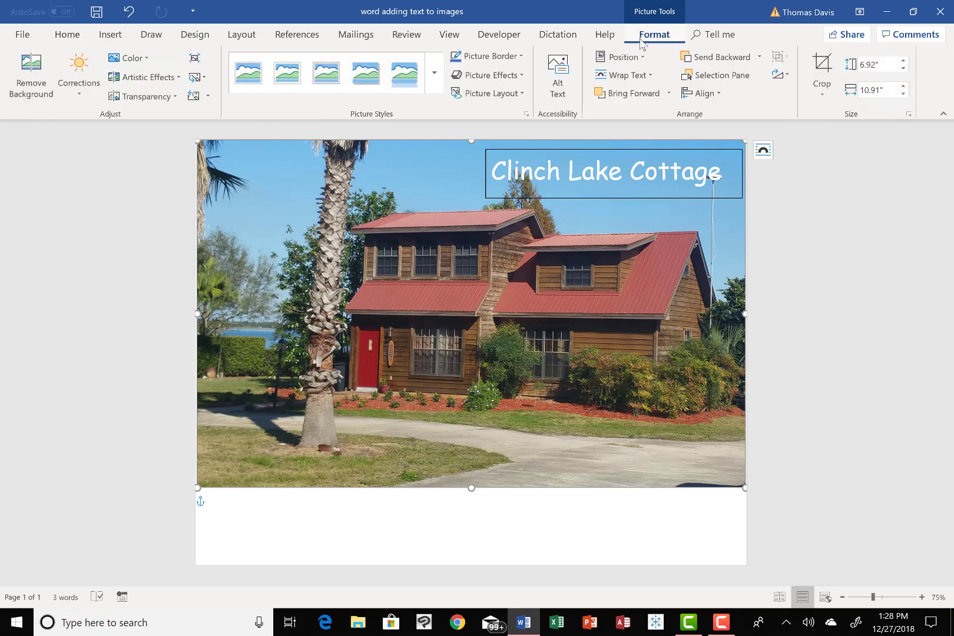
left_click(540, 152)
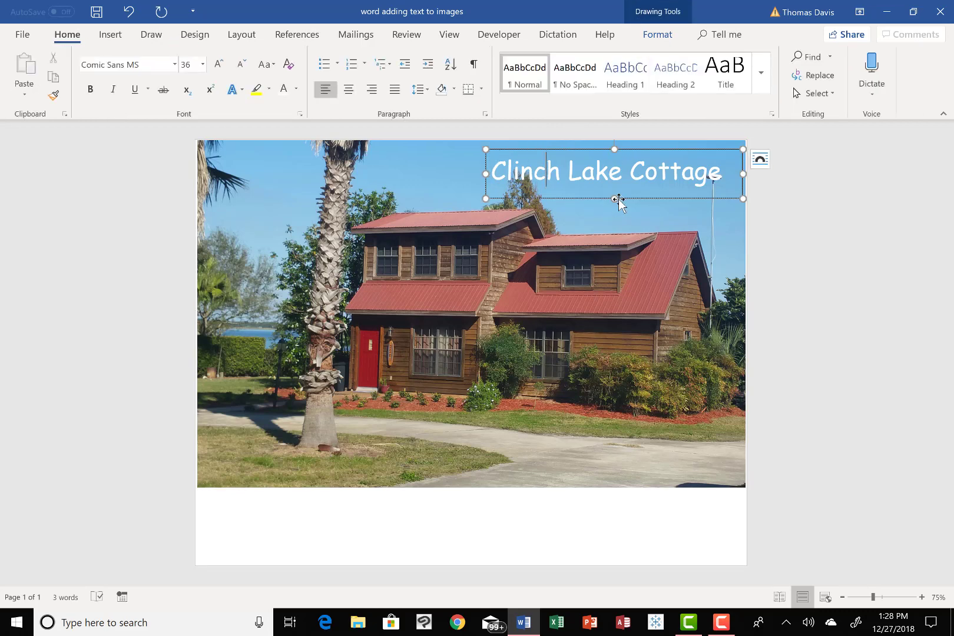
left_click(652, 35)
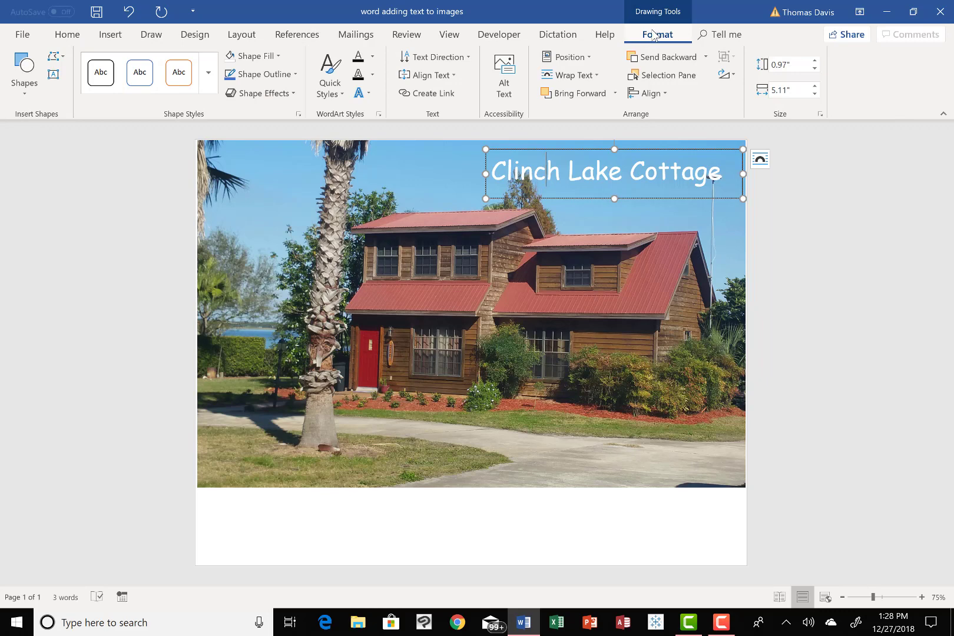